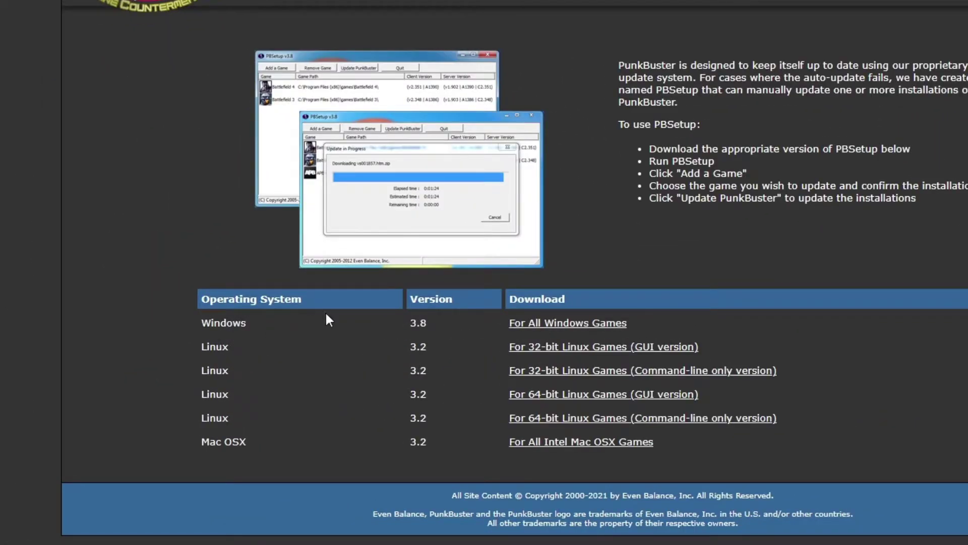
# - Download PBSetup for all Windows games, minimize the browser, and bring PBSetup up
pyautogui.click(565, 323)
pyautogui.click(262, 327)
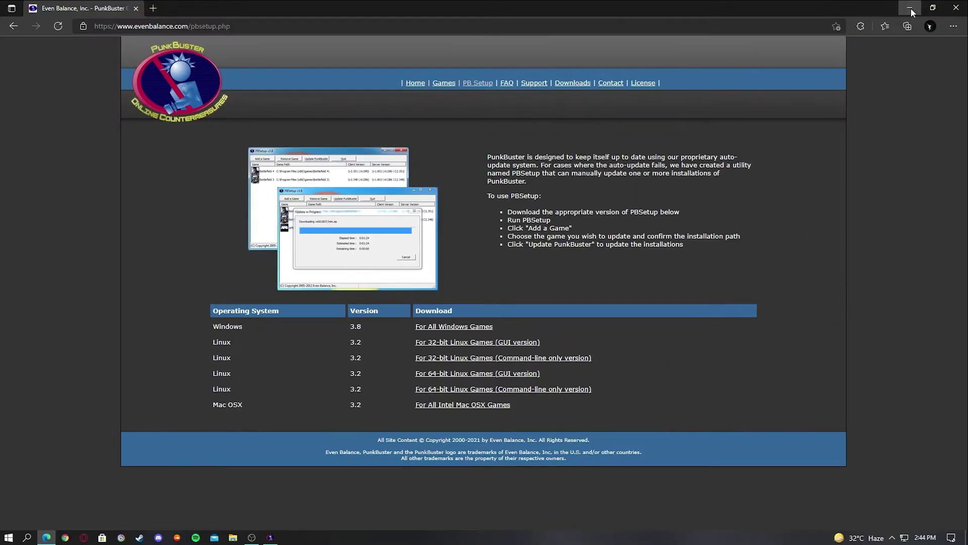
pyautogui.click(910, 8)
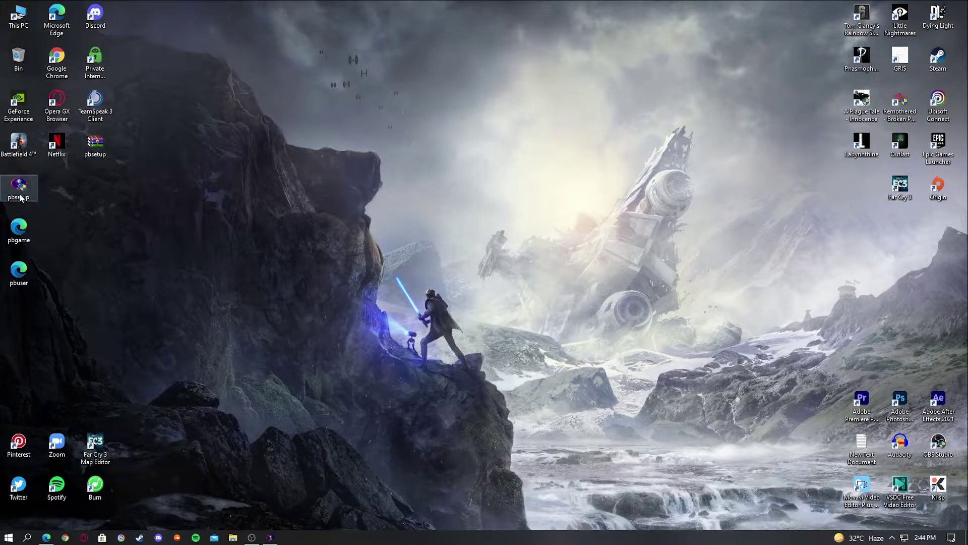
pyautogui.click(270, 538)
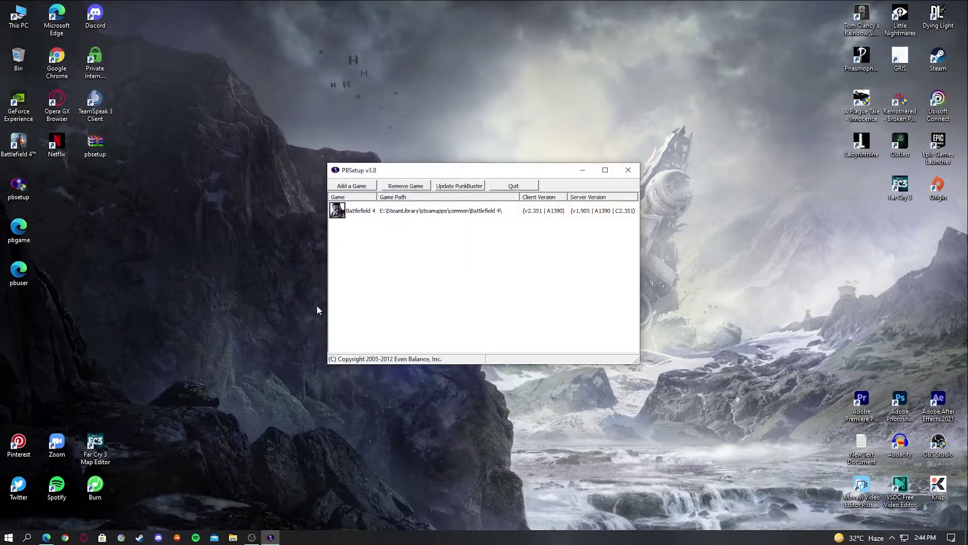
# - Choose Battlefield 4 in PBSetup's Add a Game form, read its Game Path, and close without adding
pyautogui.moveTo(396, 175); pyautogui.dragTo(338, 74)
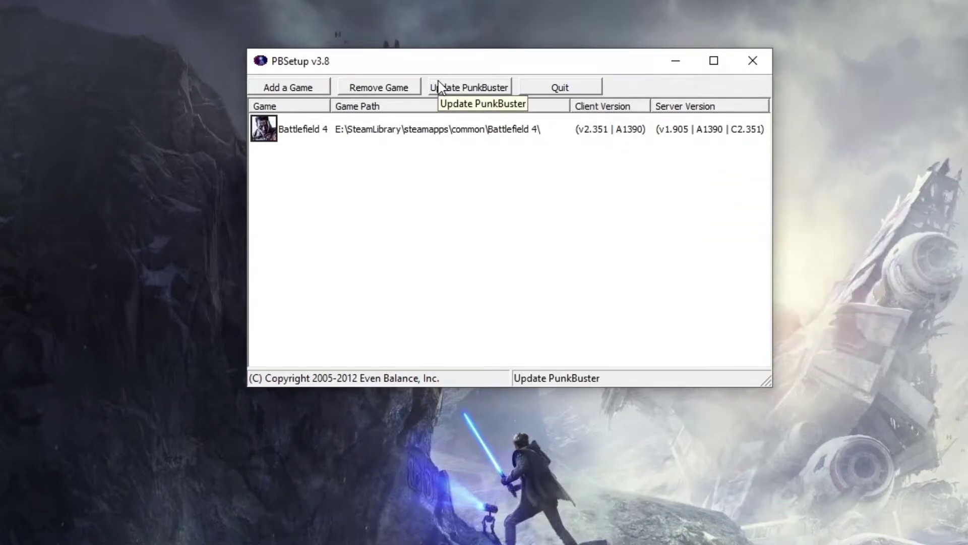
pyautogui.click(304, 97)
pyautogui.click(576, 199)
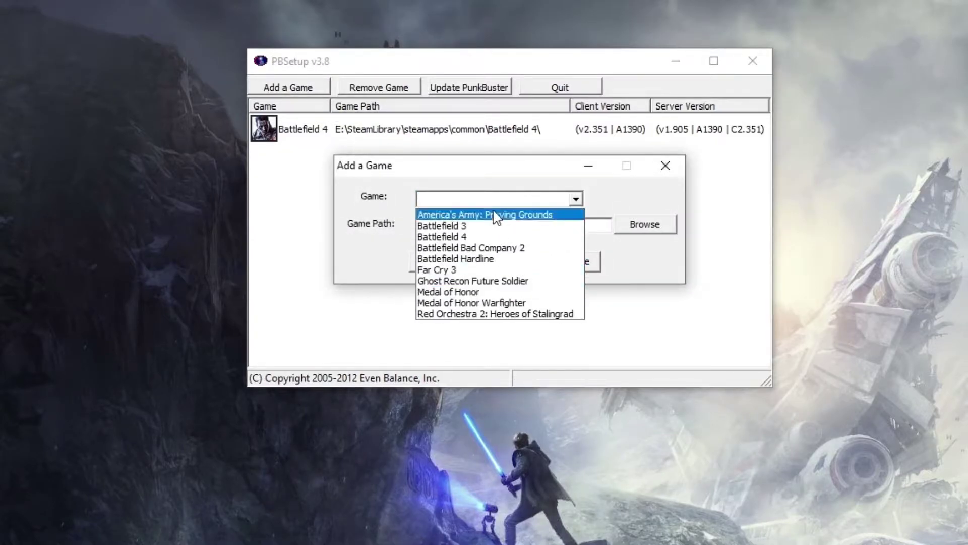
pyautogui.click(475, 236)
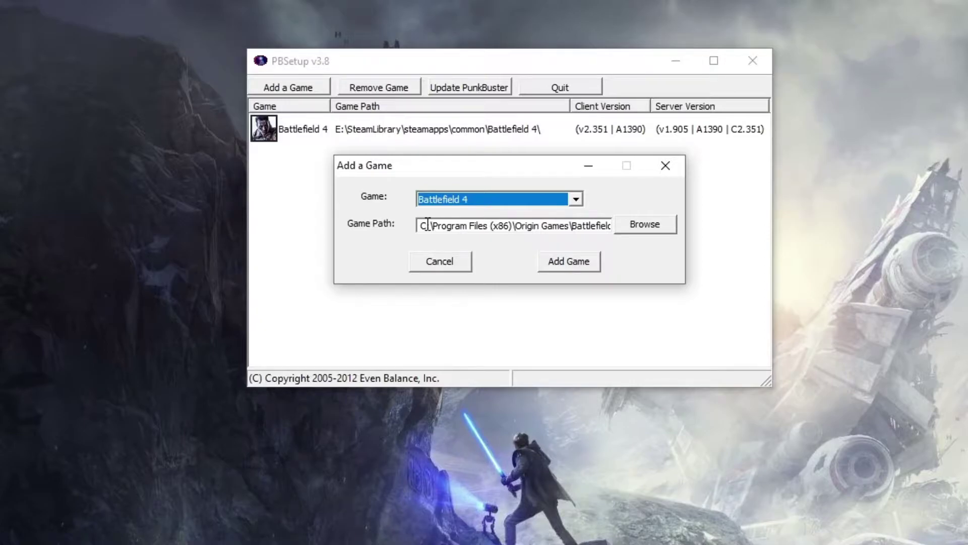
pyautogui.moveTo(419, 225)
pyautogui.mouseDown()
pyautogui.moveTo(642, 222)
pyautogui.moveTo(402, 229)
pyautogui.mouseUp()
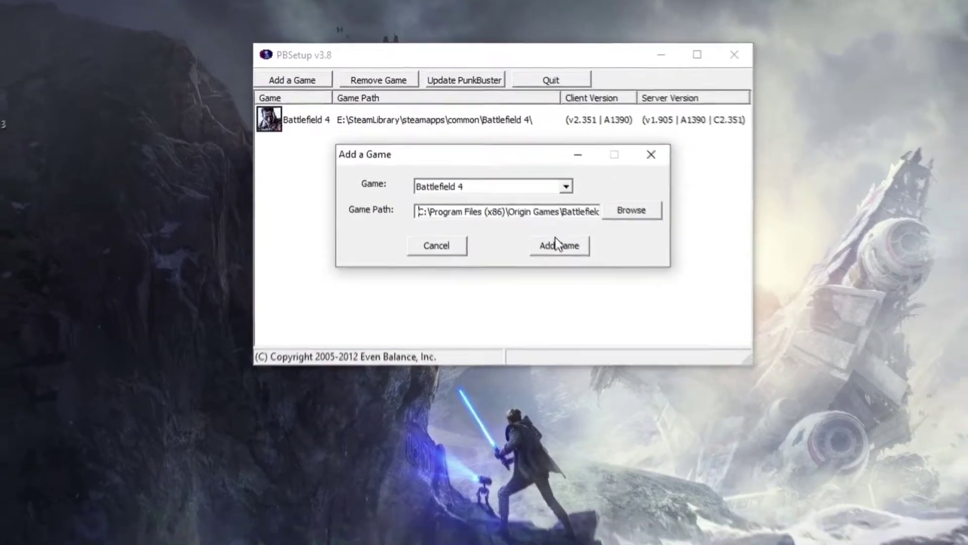
pyautogui.click(559, 259)
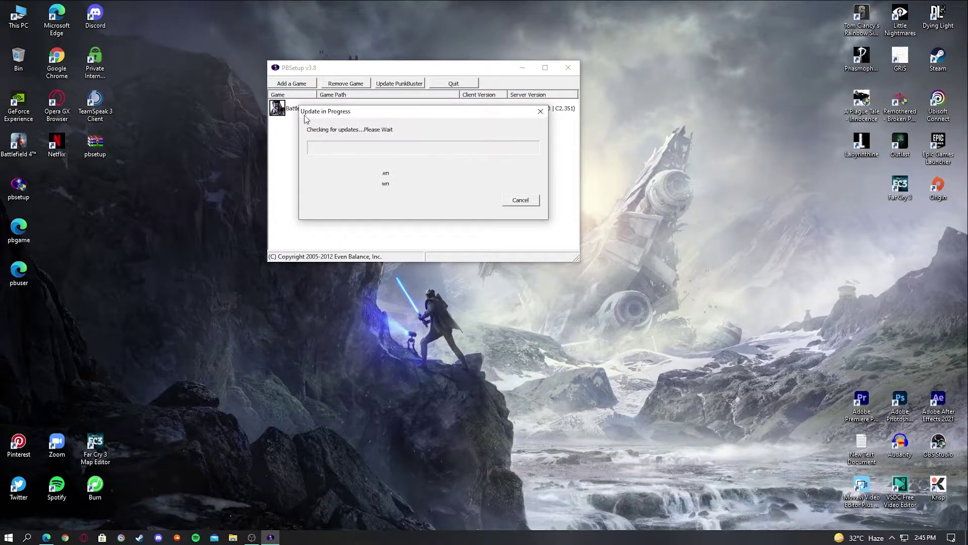
# - Cancel the PunkBuster update check, select then deselect the Battlefield 4 entry, and minimize PBSetup
pyautogui.click(520, 201)
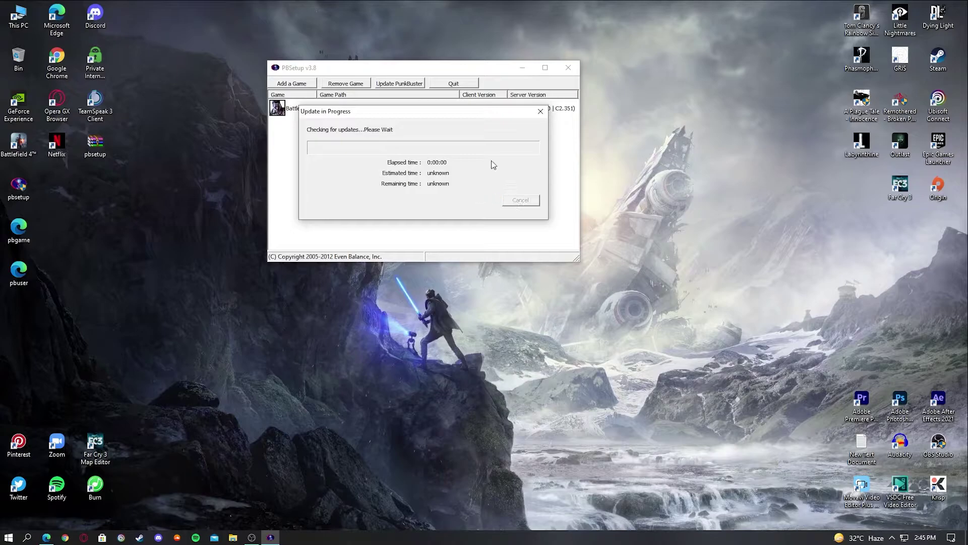
pyautogui.click(504, 304)
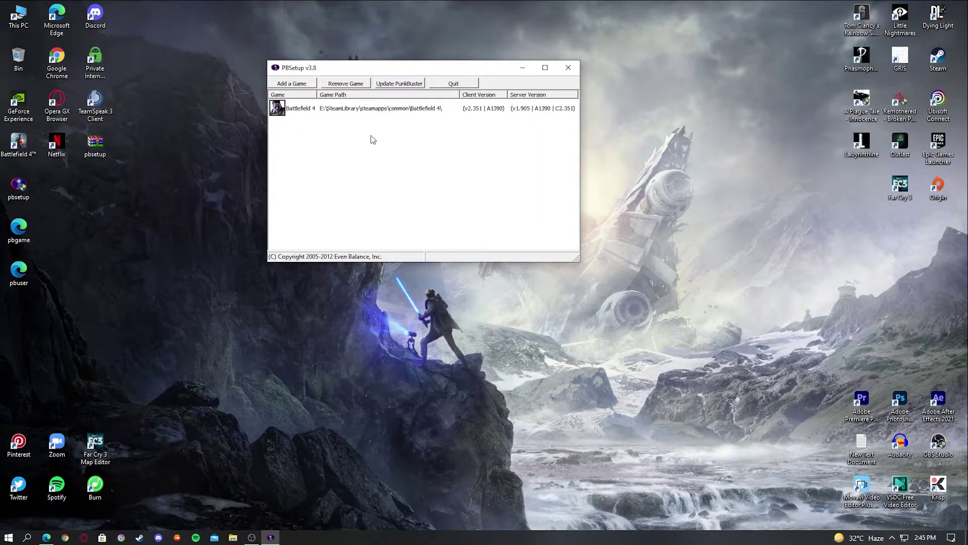
pyautogui.moveTo(383, 77); pyautogui.dragTo(413, 117)
pyautogui.click(397, 152)
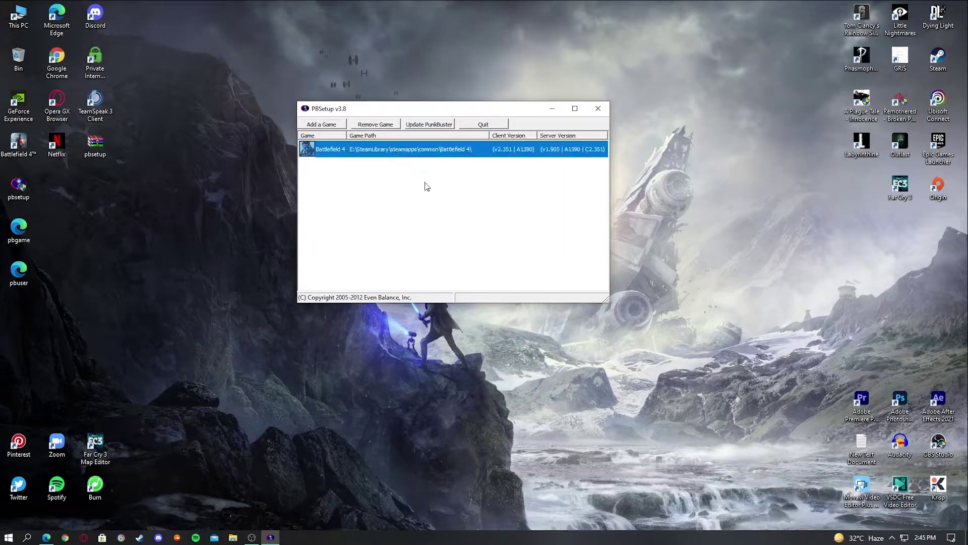
pyautogui.click(538, 173)
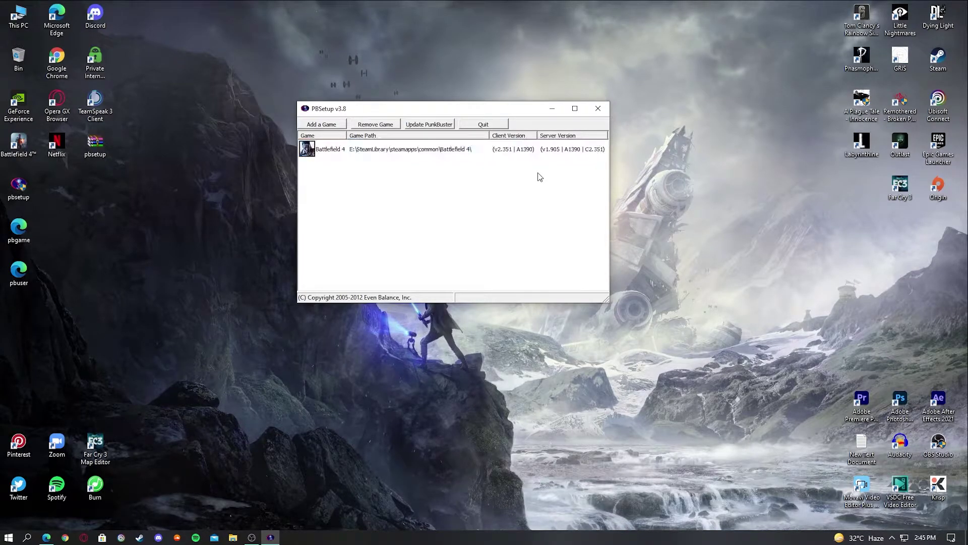
pyautogui.click(554, 109)
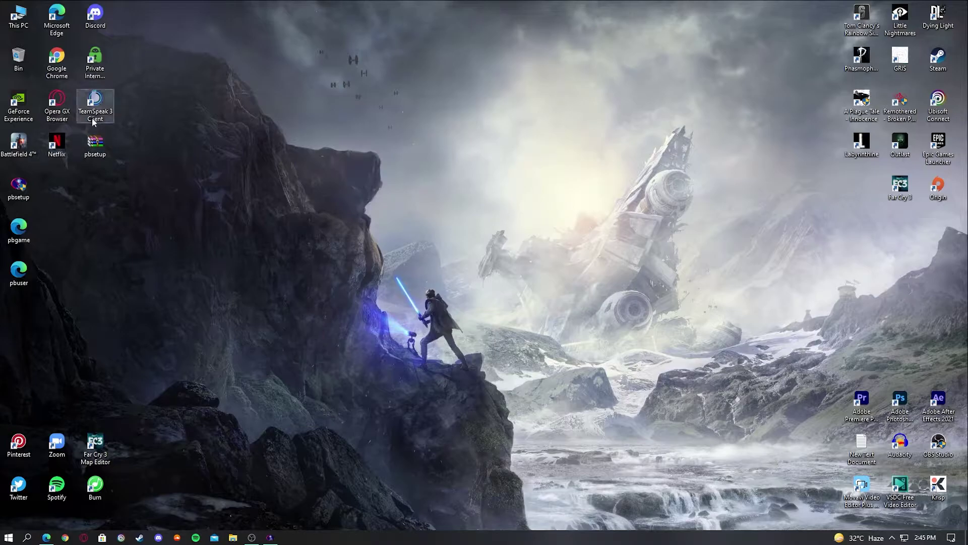
# - Open Windows Defender Firewall's allowed apps list, scroll to the PnkBstrA/PnkBstrB entries, and unlock editing
pyautogui.click(27, 537)
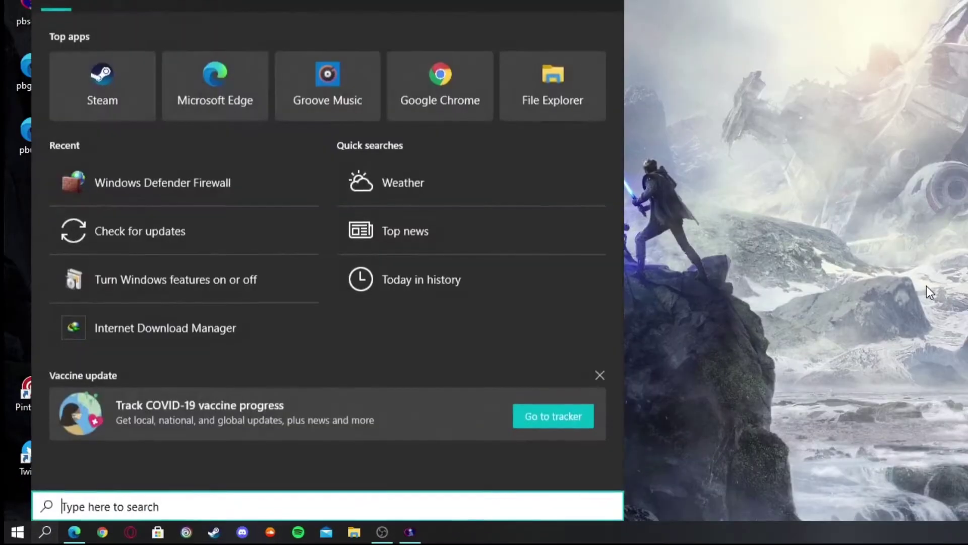
pyautogui.write('wi')
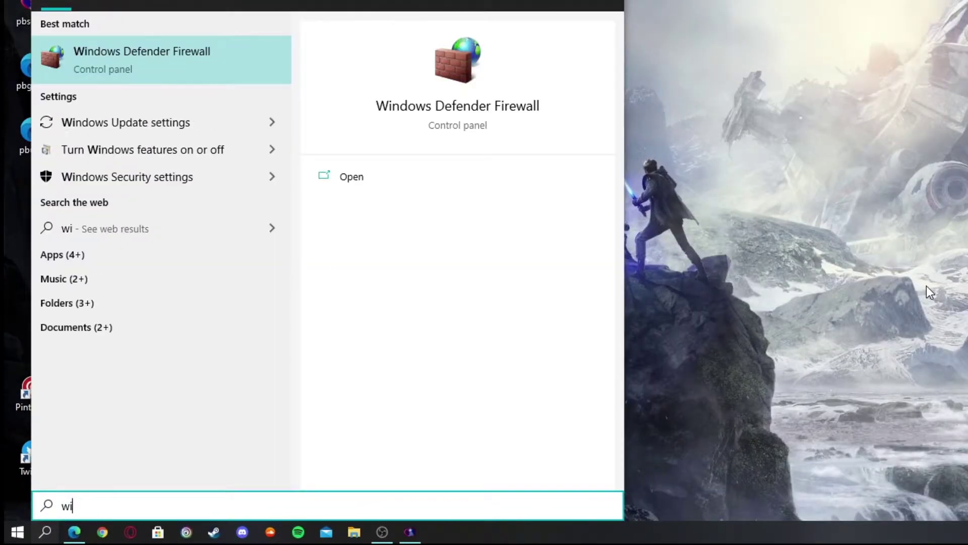
pyautogui.press('Return')
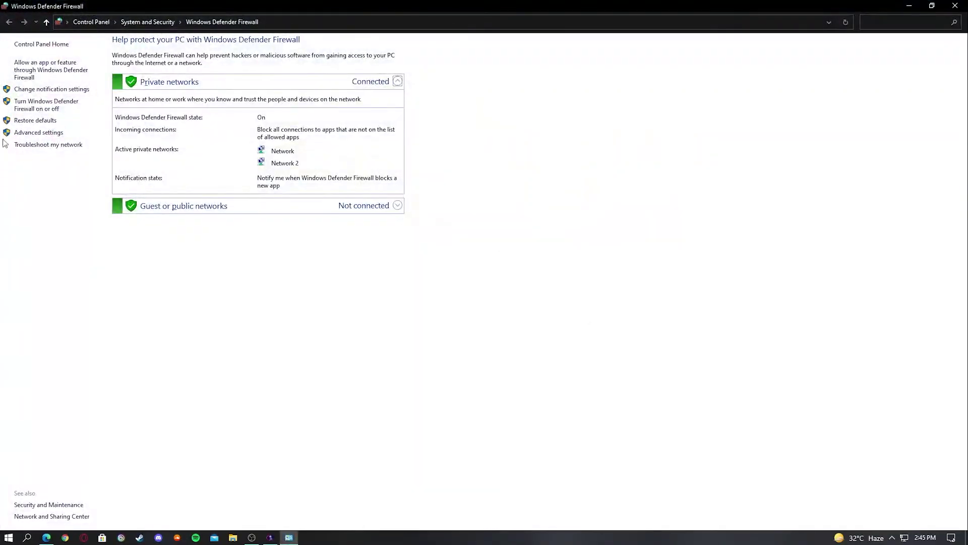
pyautogui.click(59, 76)
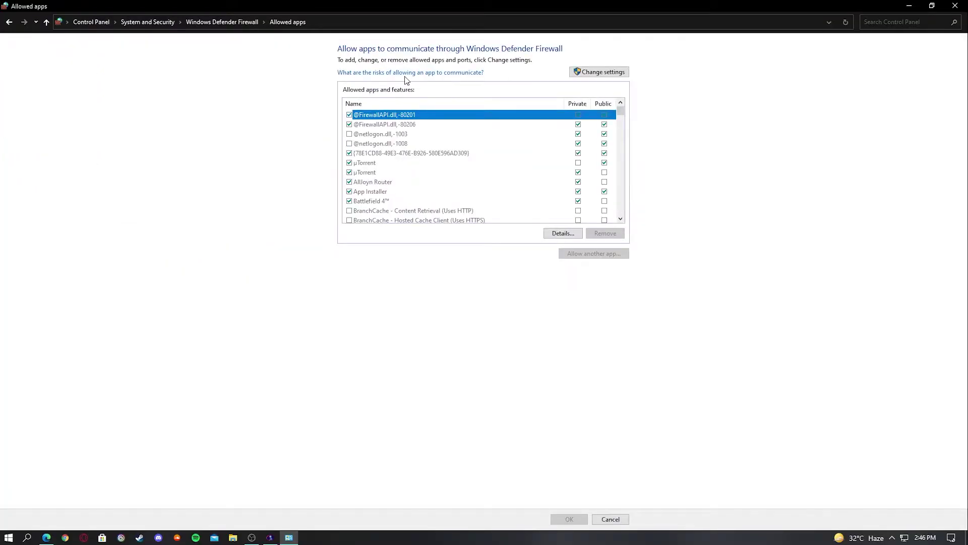
pyautogui.moveTo(626, 116); pyautogui.dragTo(626, 147)
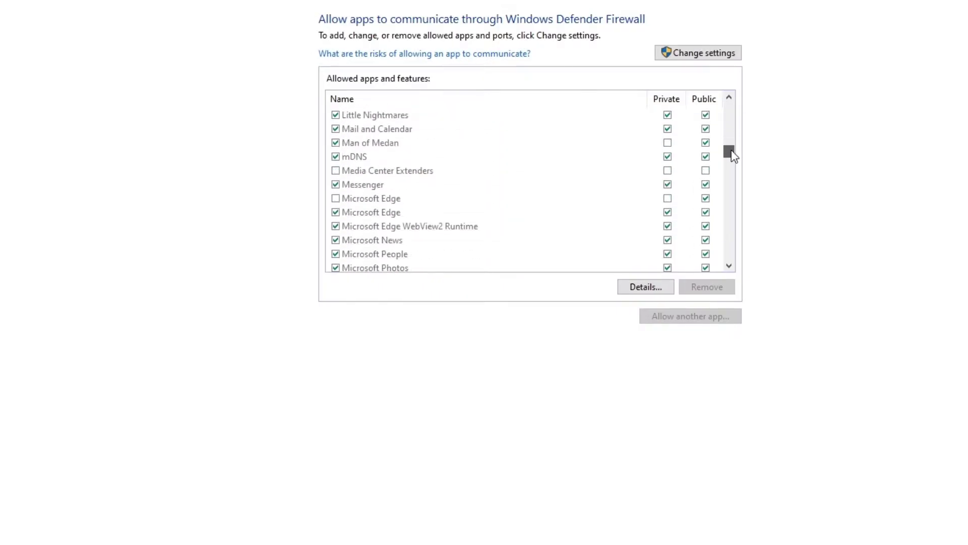
pyautogui.moveTo(738, 163); pyautogui.dragTo(743, 186)
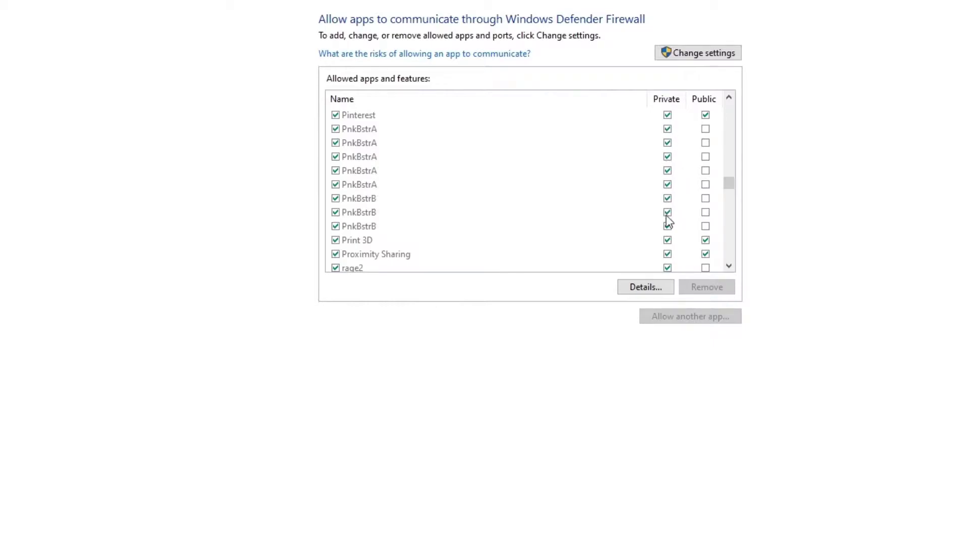
pyautogui.click(678, 60)
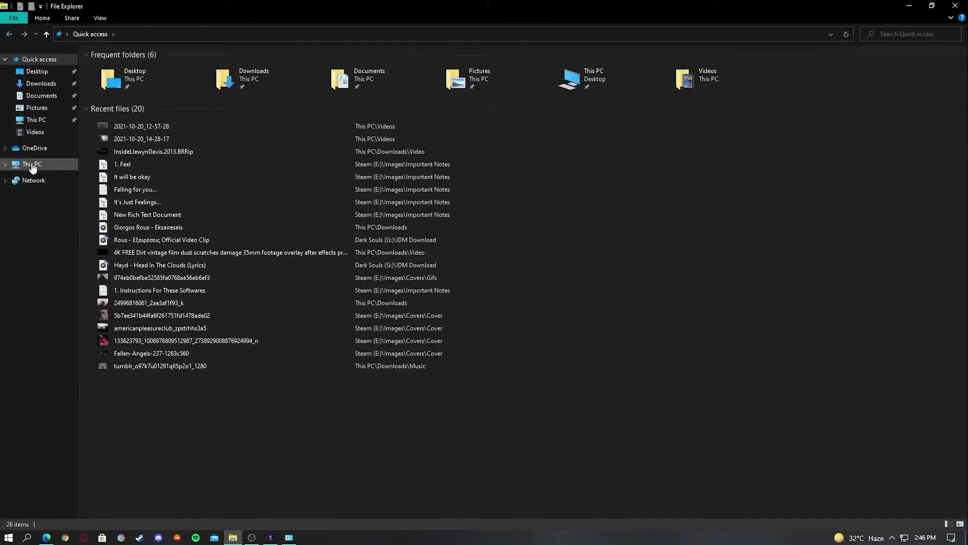
# - Browse Steam (E:) > SteamLibrary > steamapps > common > Battlefield 4 and launch pbsvc
pyautogui.click(31, 164)
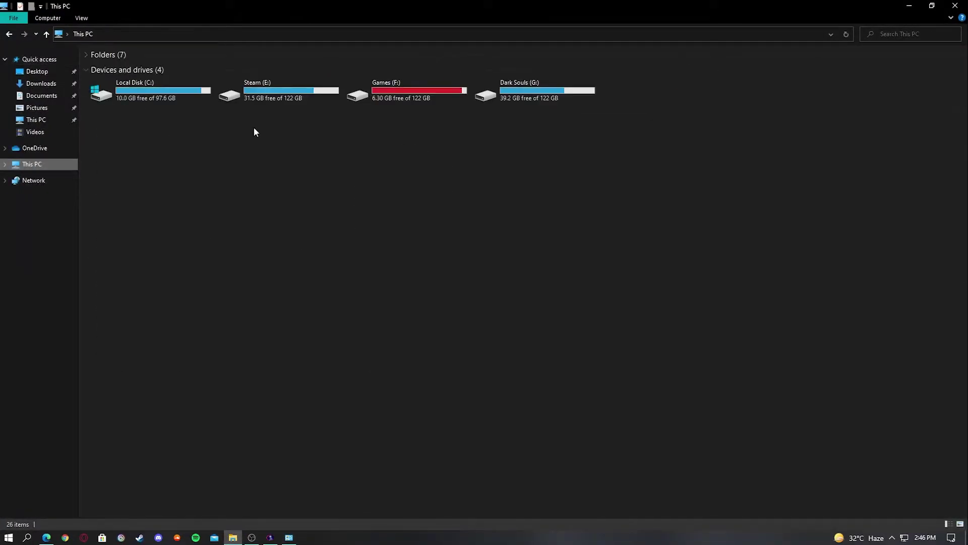
pyautogui.doubleClick(279, 94)
pyautogui.click(199, 154)
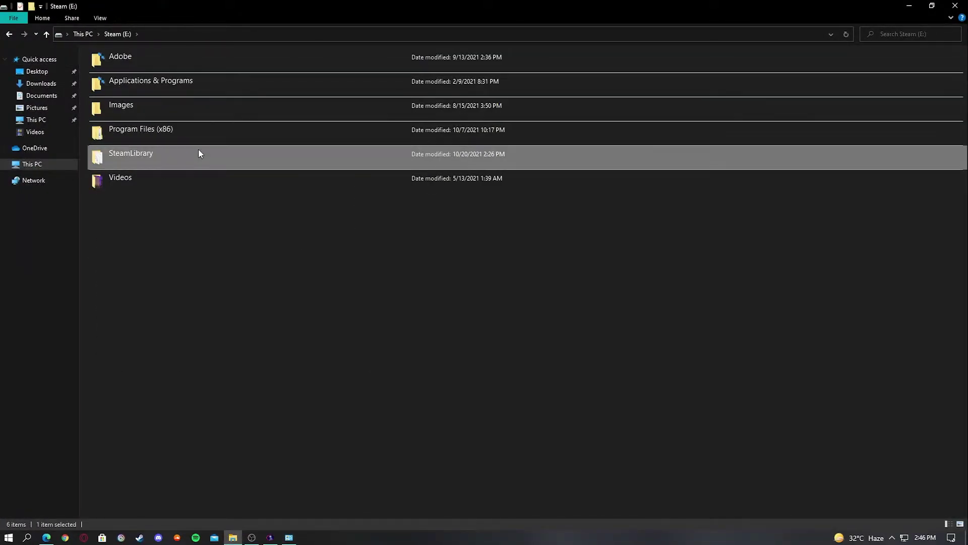
pyautogui.doubleClick(198, 153)
pyautogui.doubleClick(113, 68)
pyautogui.doubleClick(115, 67)
pyautogui.click(117, 70)
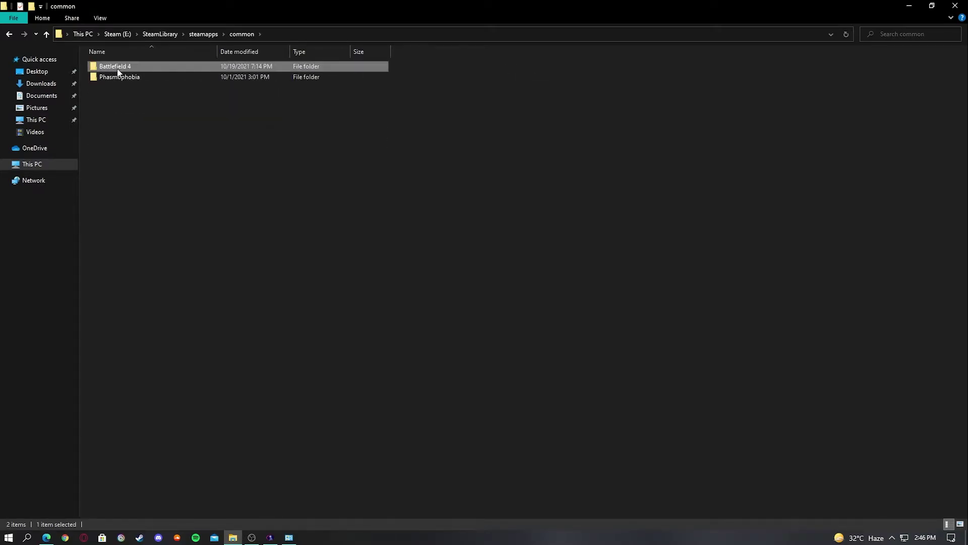
pyautogui.doubleClick(118, 71)
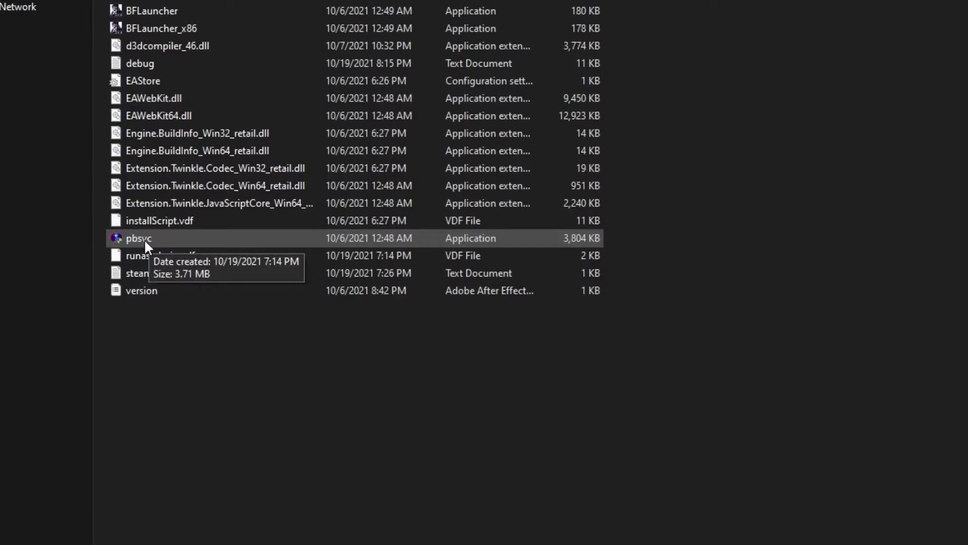
pyautogui.doubleClick(552, 238)
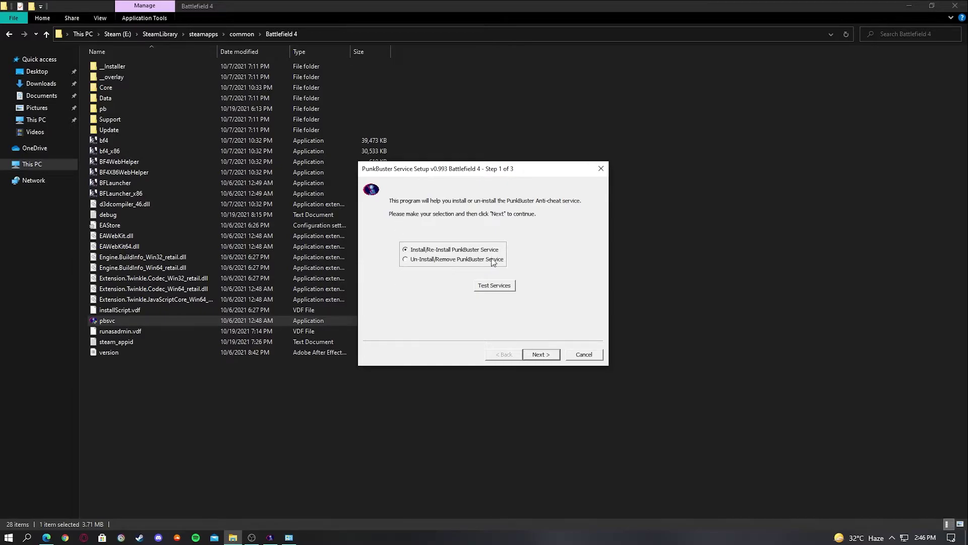
# - Reinstall the PunkBuster service, accept the licence, pass the service tests, and finish setup
pyautogui.click(535, 354)
pyautogui.click(556, 372)
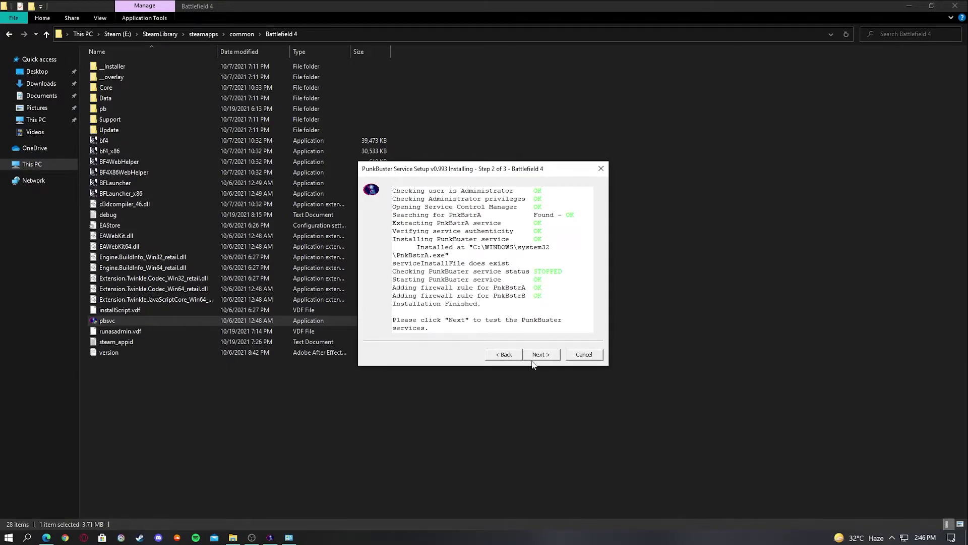
pyautogui.click(542, 354)
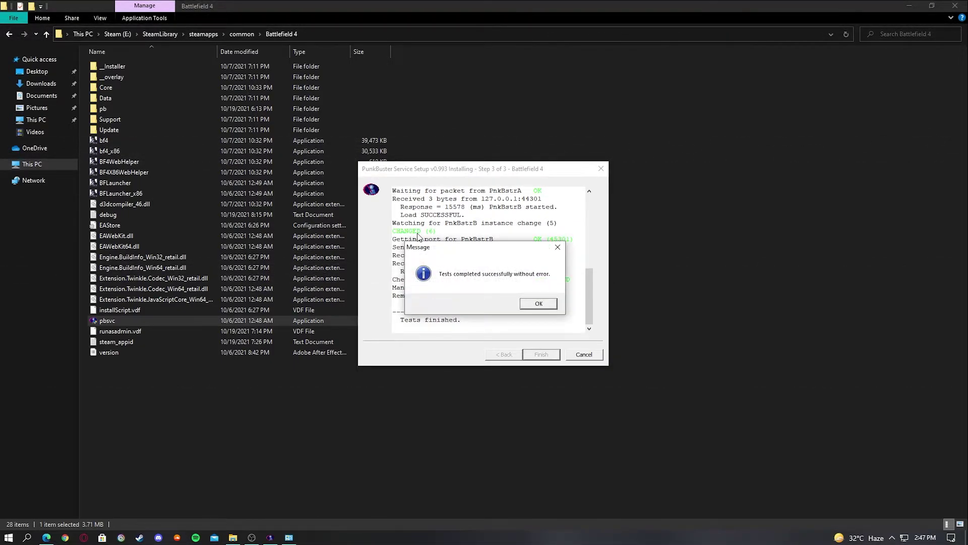
pyautogui.click(532, 305)
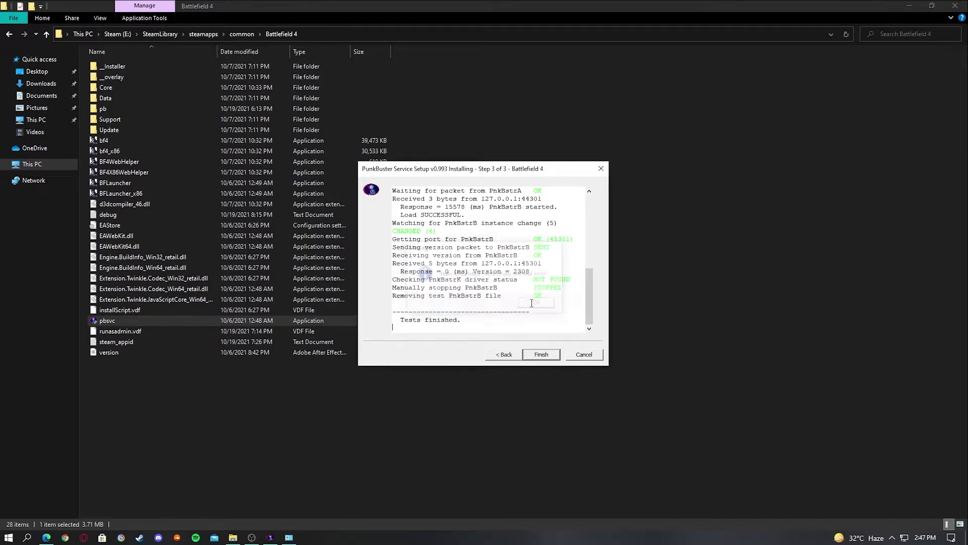
pyautogui.click(537, 354)
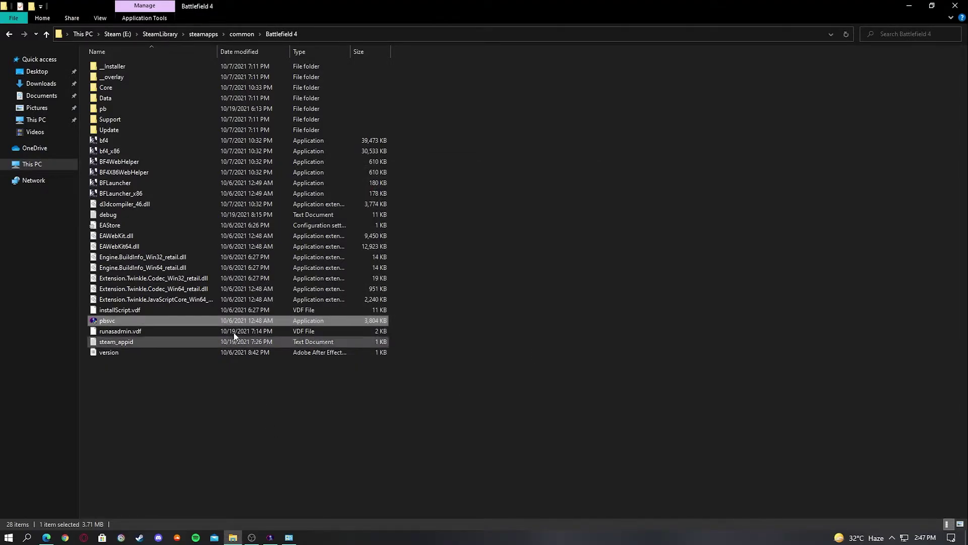
pyautogui.click(237, 538)
# - Show the Advanced Security inbound rules, widened and sorted by name
pyautogui.click(9, 21)
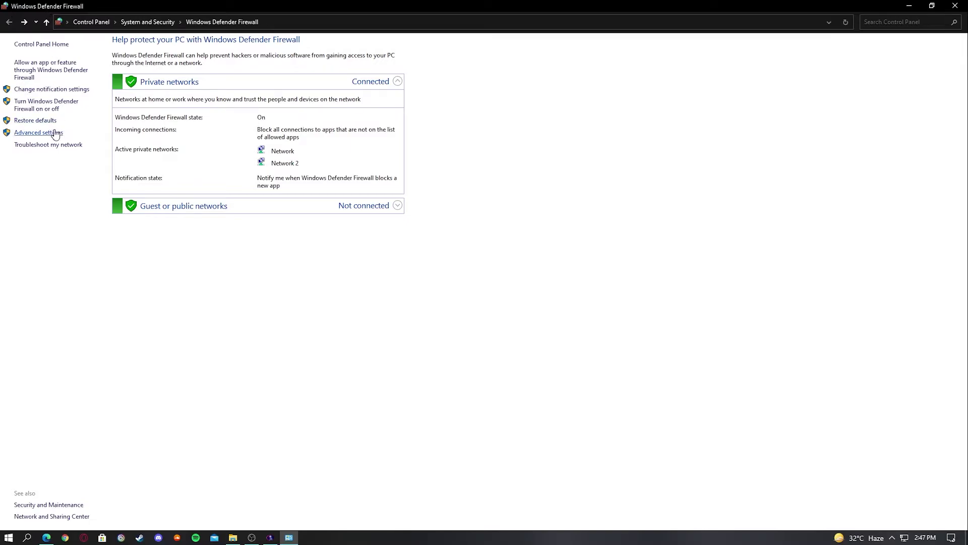
pyautogui.click(92, 181)
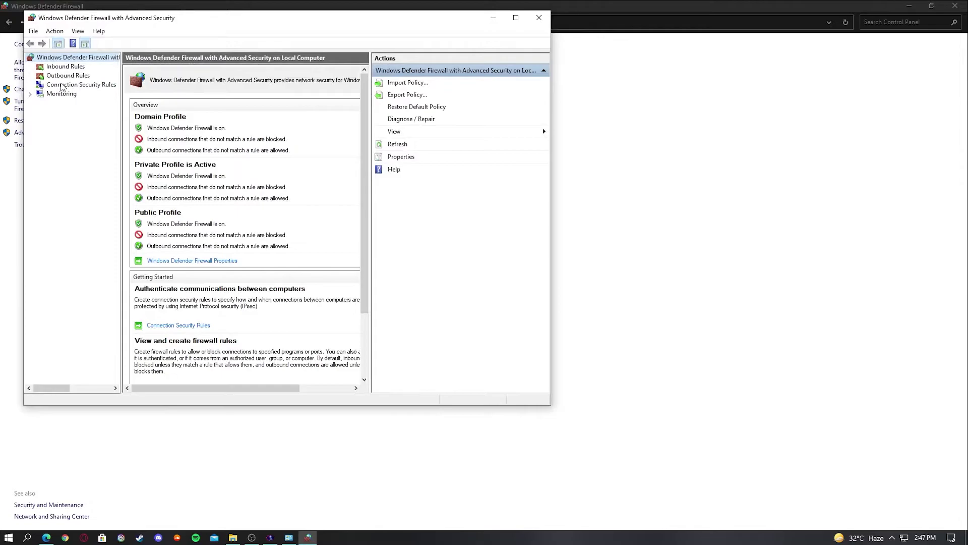
pyautogui.click(60, 68)
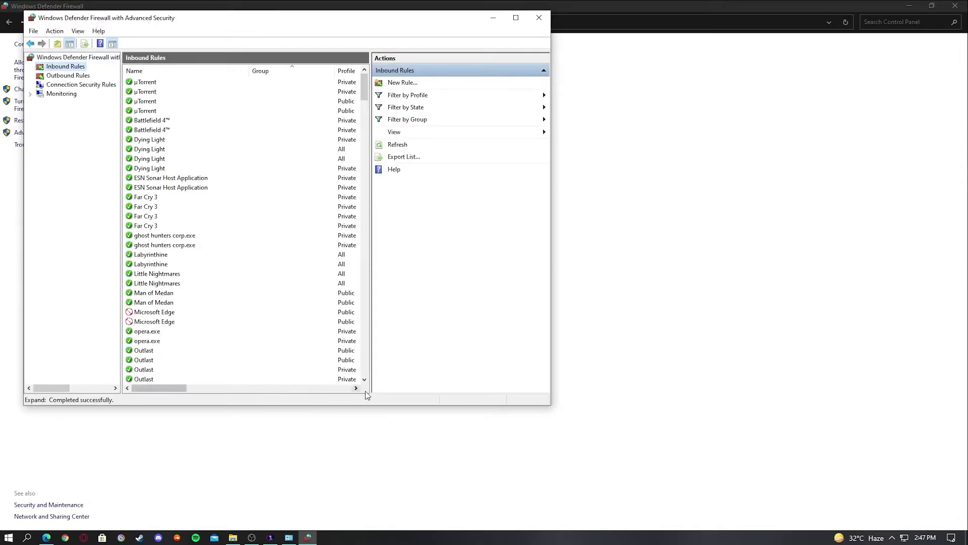
pyautogui.moveTo(504, 522); pyautogui.dragTo(899, 510)
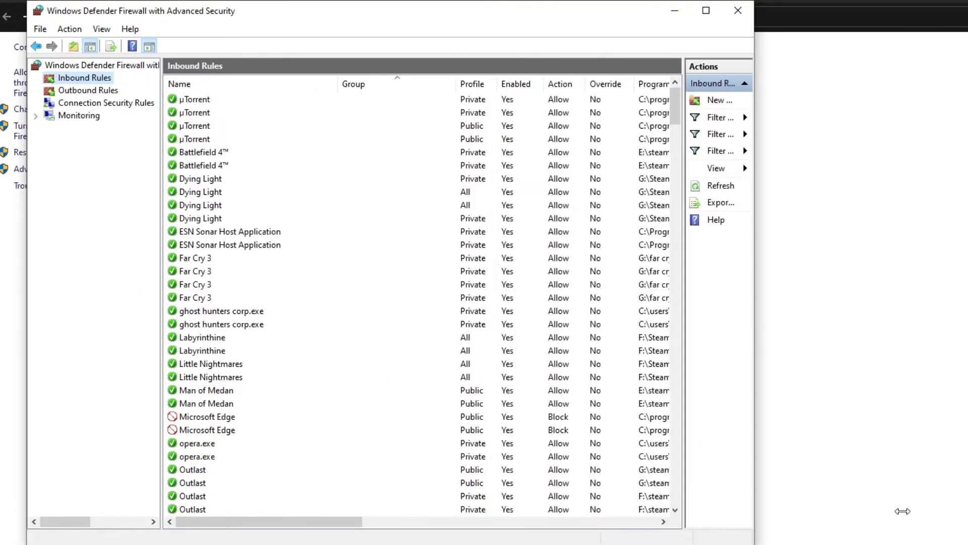
pyautogui.click(241, 84)
pyautogui.moveTo(675, 93); pyautogui.dragTo(685, 314)
# - Check the PnkBstrA inbound rule's Programs and Services properties, then close them
pyautogui.rightClick(201, 205)
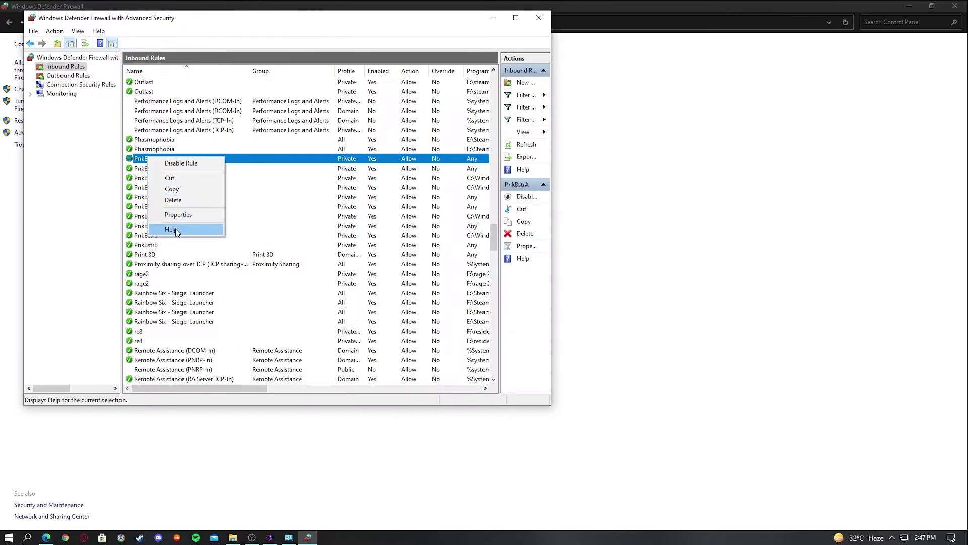
pyautogui.click(179, 216)
pyautogui.click(266, 97)
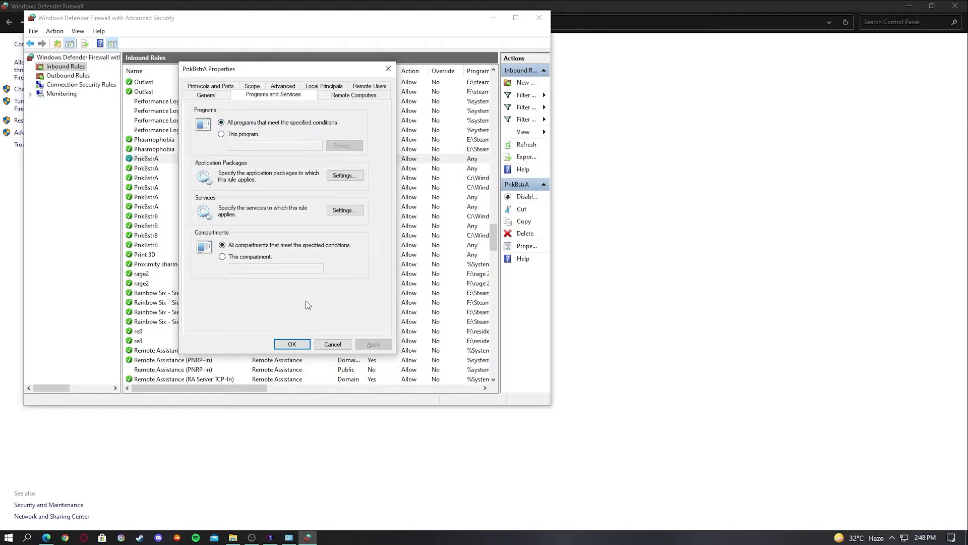
pyautogui.click(291, 344)
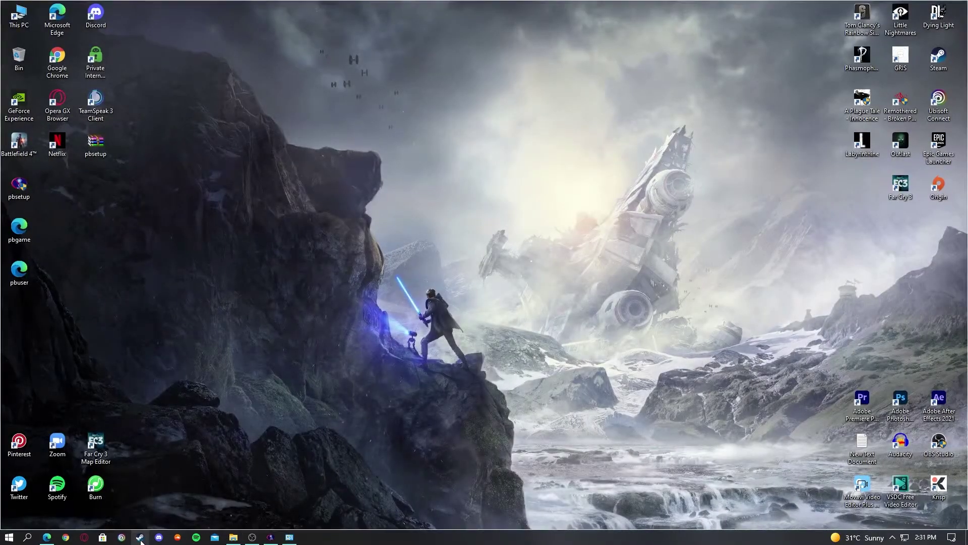
# - View Battlefield 4's Local Files properties in the Steam Library, close them, and minimize Steam
pyautogui.click(140, 537)
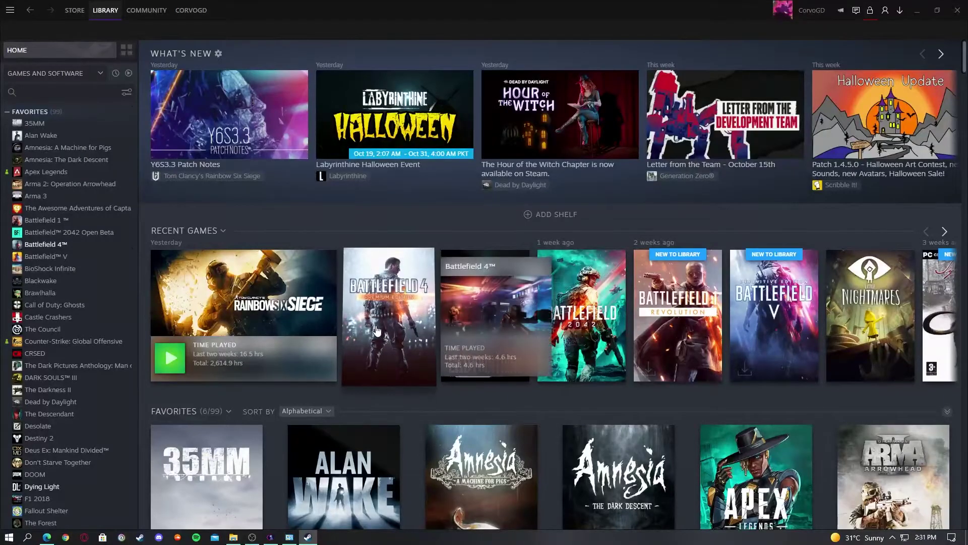
pyautogui.rightClick(376, 330)
pyautogui.click(417, 400)
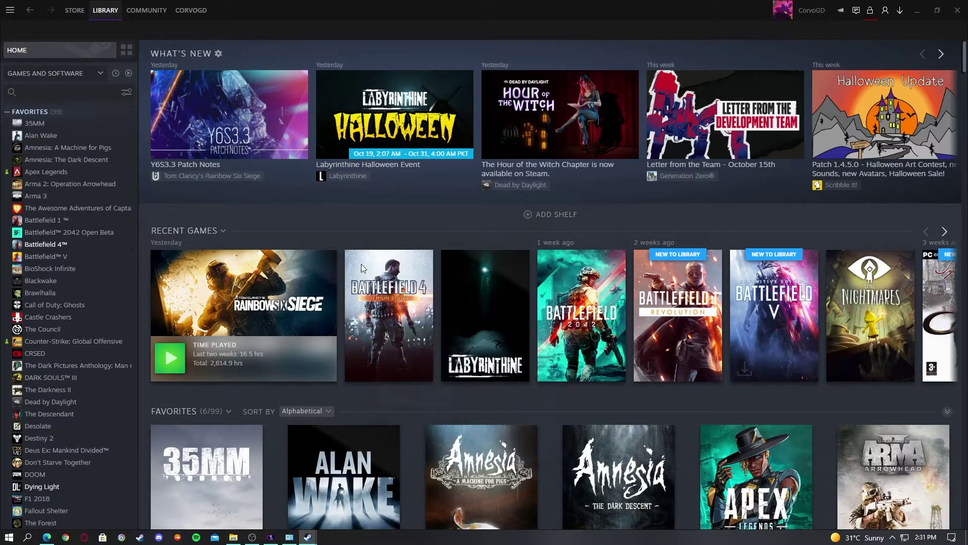
pyautogui.click(338, 221)
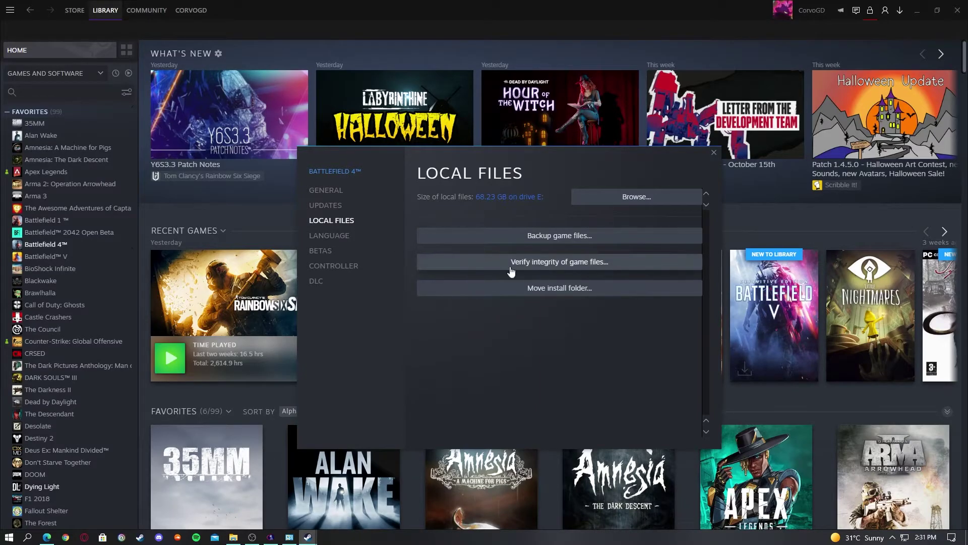
pyautogui.click(713, 152)
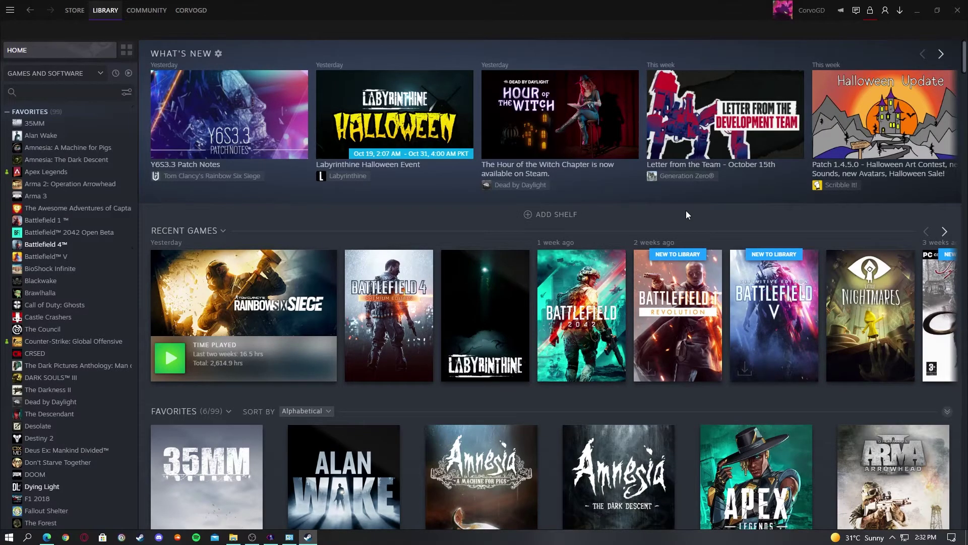
pyautogui.click(918, 10)
pyautogui.click(233, 536)
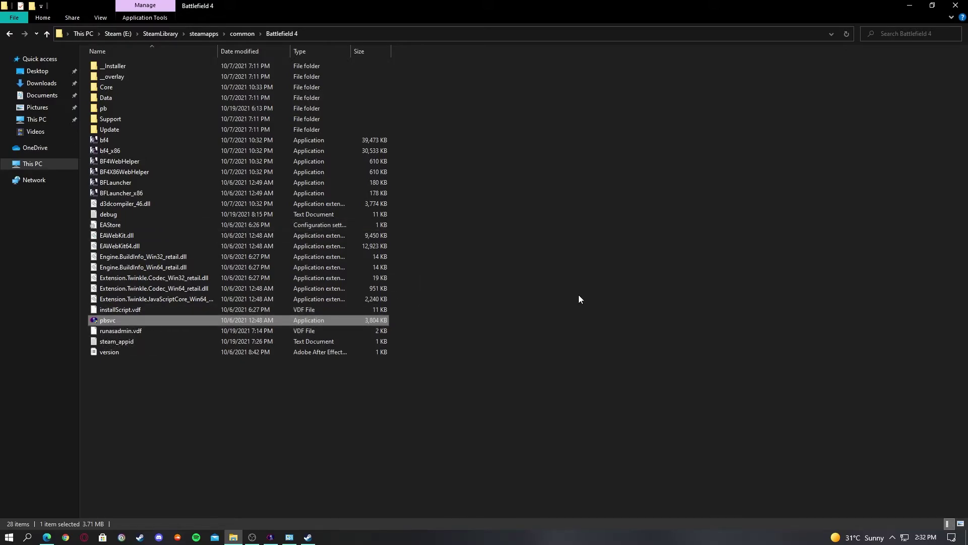
pyautogui.click(909, 5)
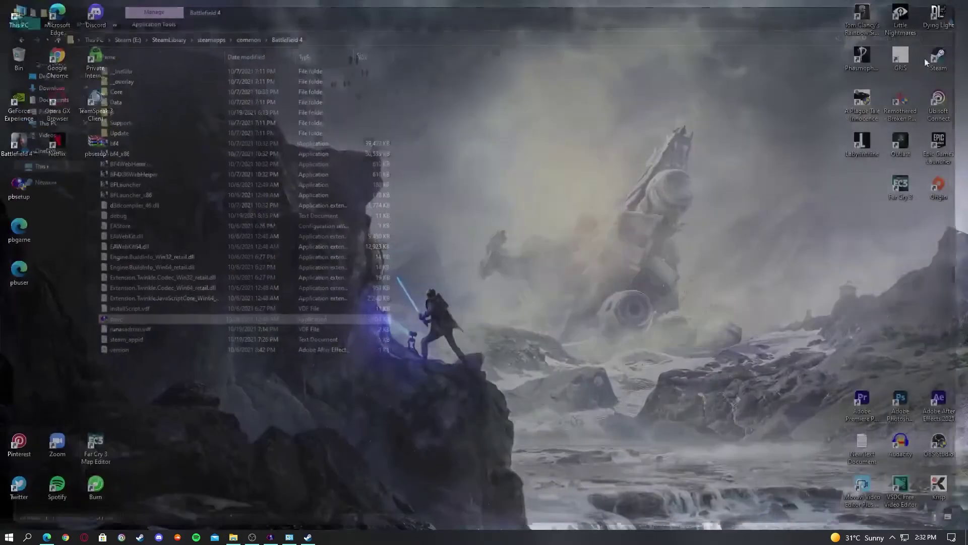